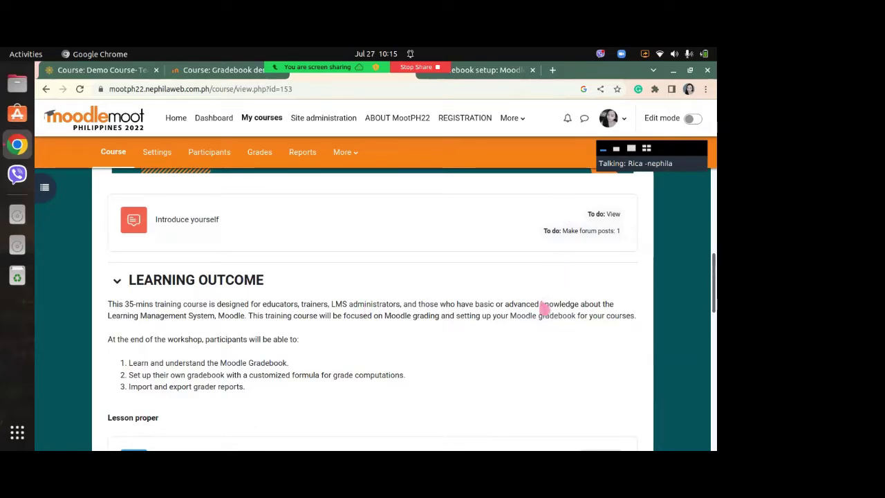
- Read through the Learning Outcome section of the Moodle Gradebook Setup course
{"action": "scroll", "coordinate": [502, 320], "scroll_direction": "down", "scroll_amount": 1}
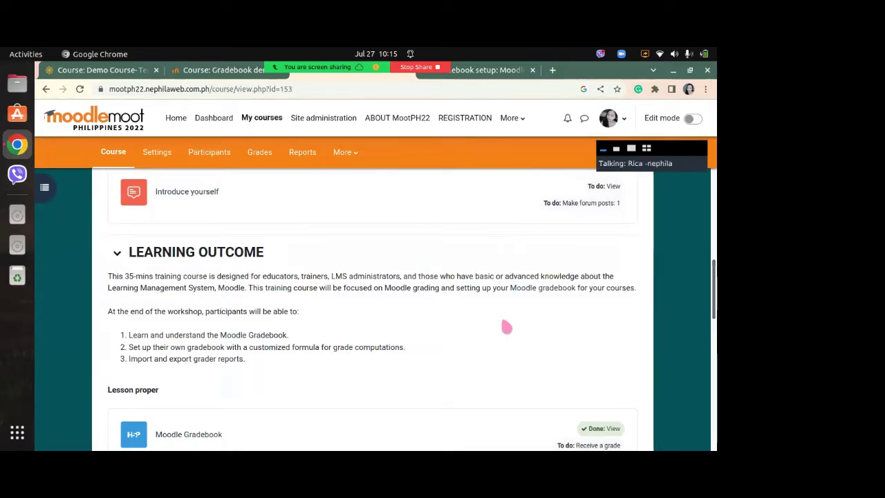
{"action": "left_click", "coordinate": [690, 55]}
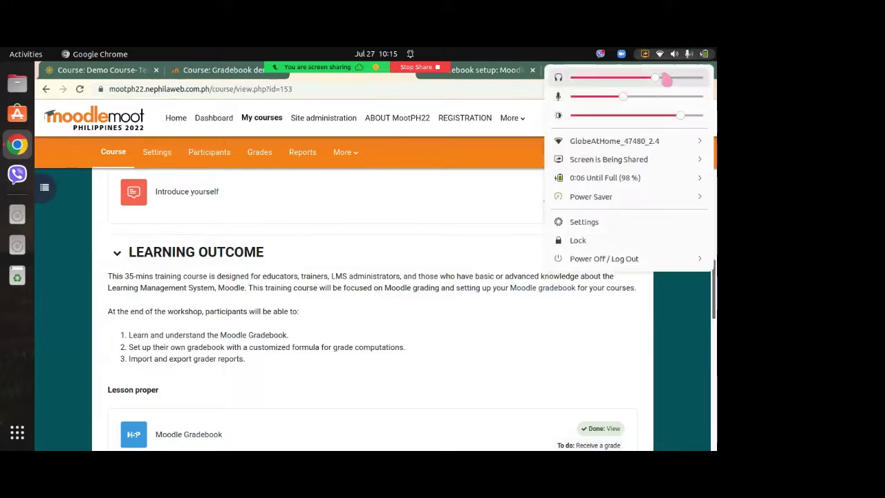
{"action": "left_click", "coordinate": [293, 362]}
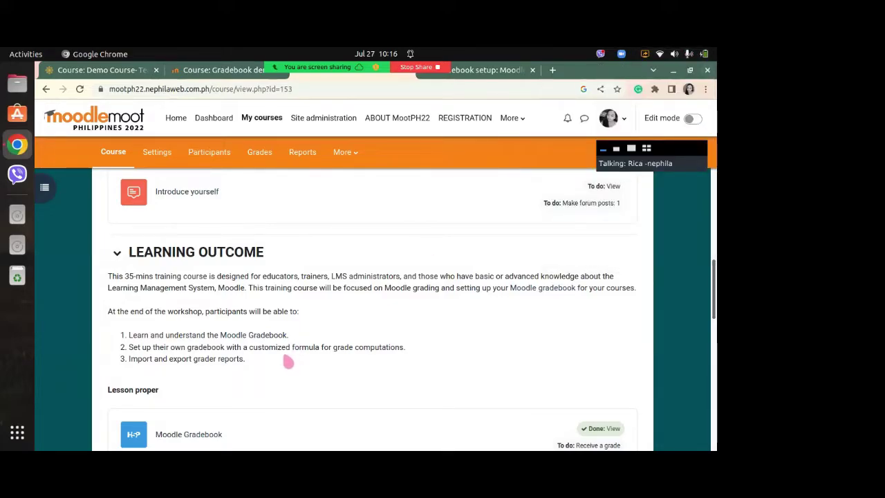
{"action": "scroll", "coordinate": [297, 354], "scroll_direction": "down", "scroll_amount": 1}
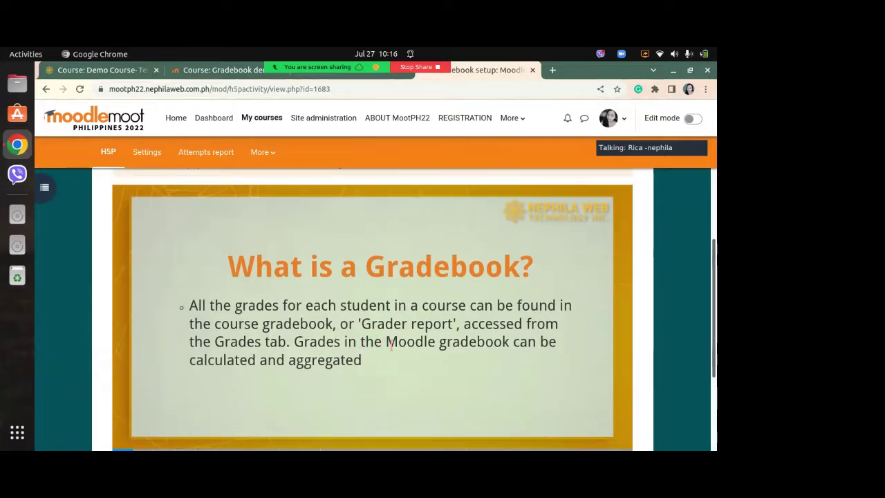
- Go through the Moodle Gradebook presentation up to slide 4 on accessing the Grader Report
{"action": "scroll", "coordinate": [430, 354], "scroll_direction": "down", "scroll_amount": 1}
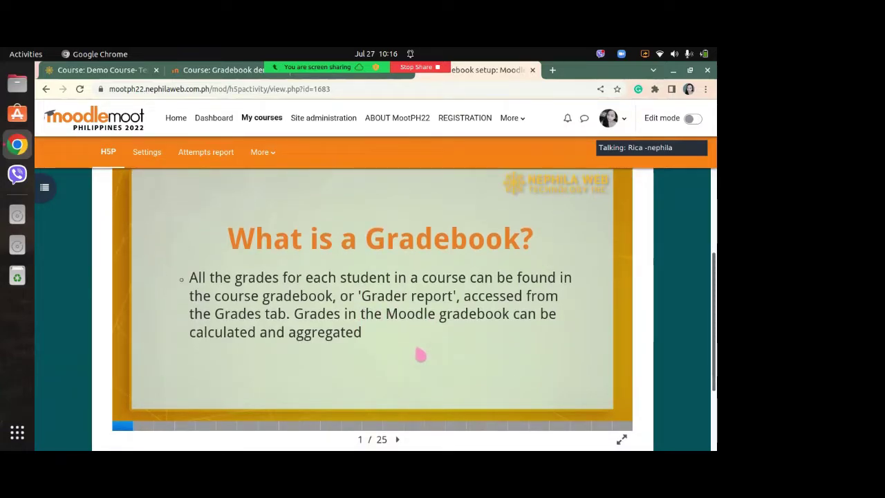
{"action": "left_click", "coordinate": [164, 427]}
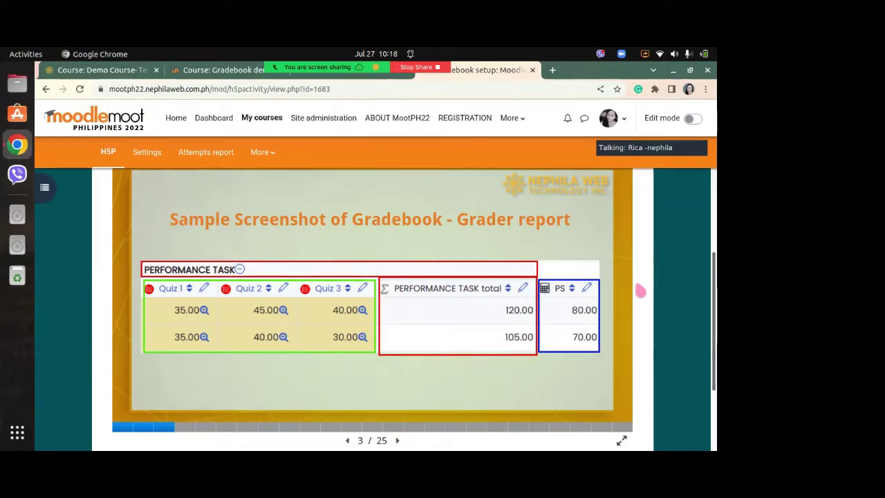
{"action": "left_click", "coordinate": [189, 427]}
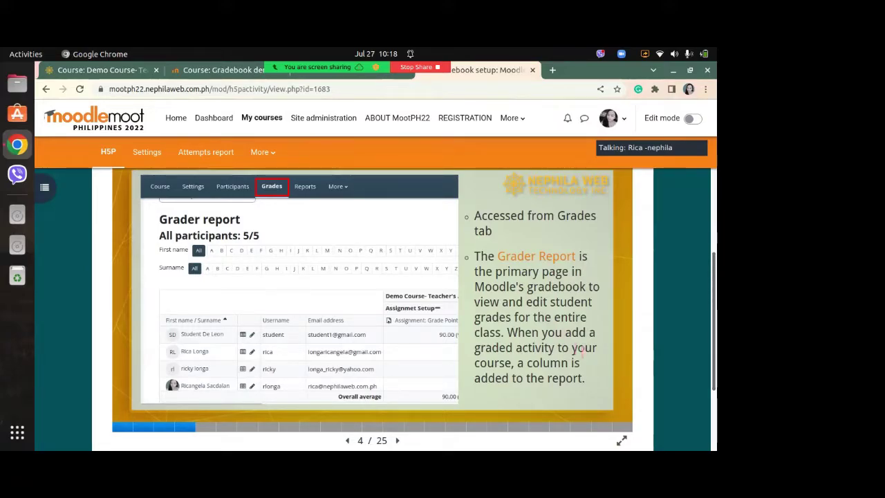
- Switch to the Demo Course- Teacher's Training course and open its grader report
{"action": "left_click", "coordinate": [111, 73]}
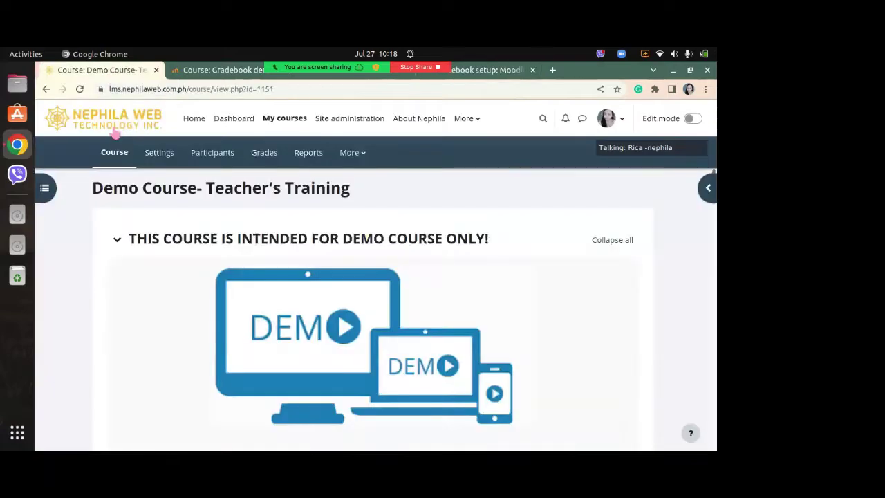
{"action": "left_click", "coordinate": [266, 161]}
{"action": "scroll", "coordinate": [452, 317], "scroll_direction": "down", "scroll_amount": 1}
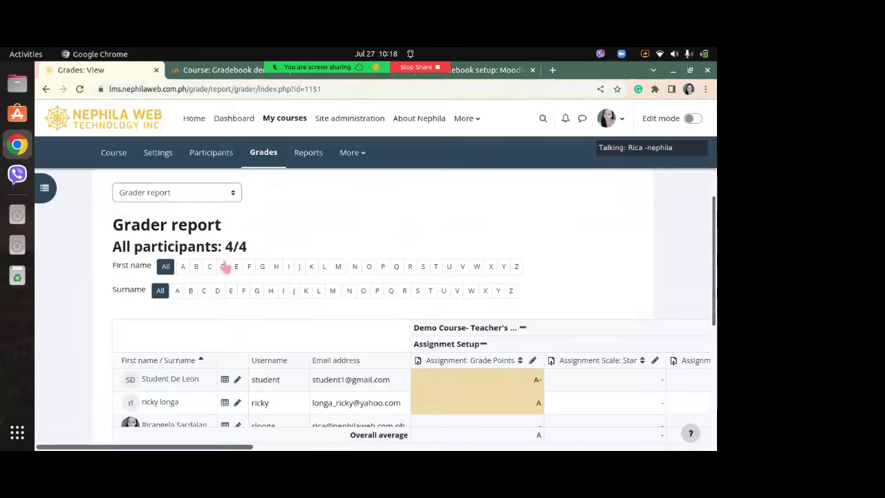
- Examine the grader report's participant list, assignment grade columns and overall average row
{"action": "left_click_drag", "start_coordinate": [224, 228], "coordinate": [112, 222]}
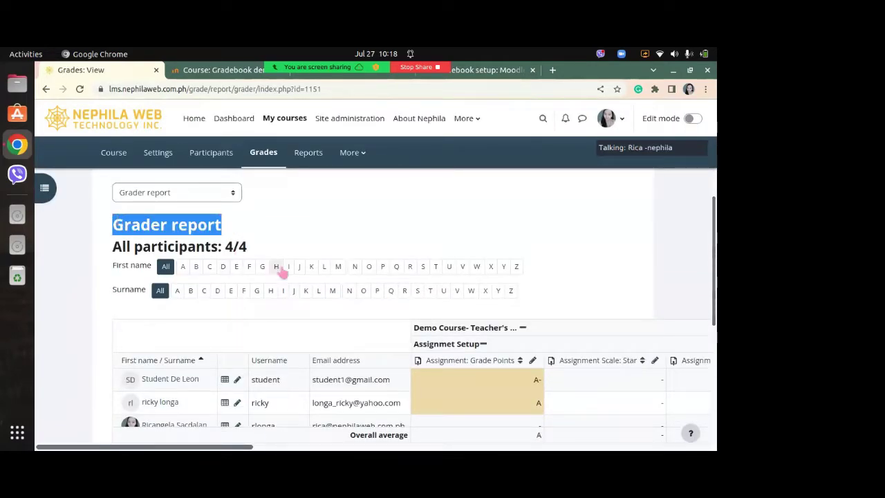
{"action": "scroll", "coordinate": [285, 275], "scroll_direction": "down", "scroll_amount": 1}
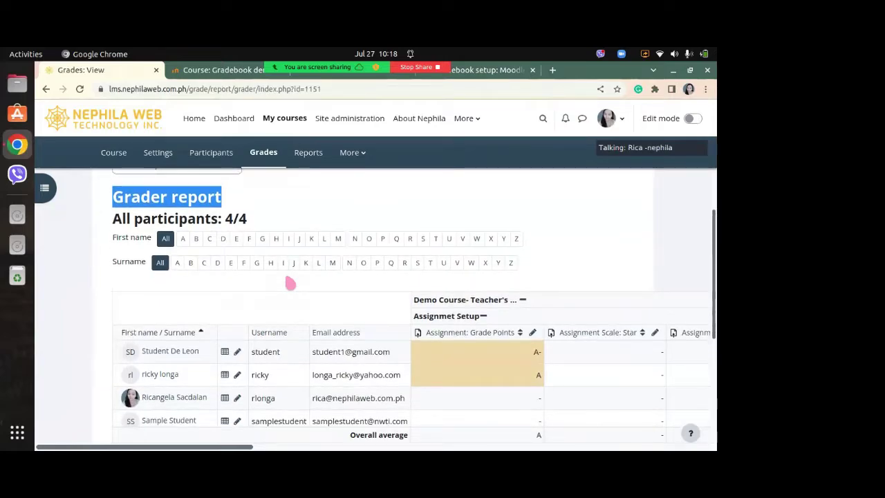
{"action": "scroll", "coordinate": [289, 283], "scroll_direction": "down", "scroll_amount": 1}
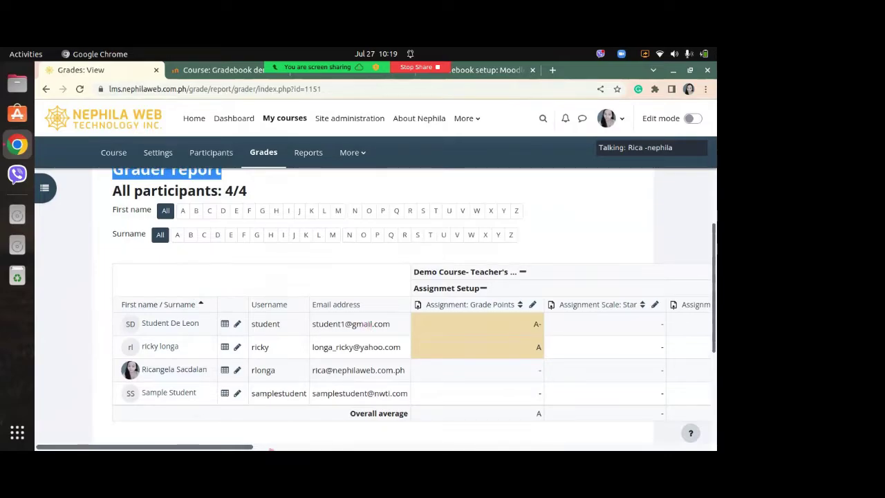
{"action": "mouse_move", "coordinate": [210, 448]}
{"action": "left_mouse_down"}
{"action": "mouse_move", "coordinate": [421, 448]}
{"action": "mouse_move", "coordinate": [206, 441]}
{"action": "left_mouse_up"}
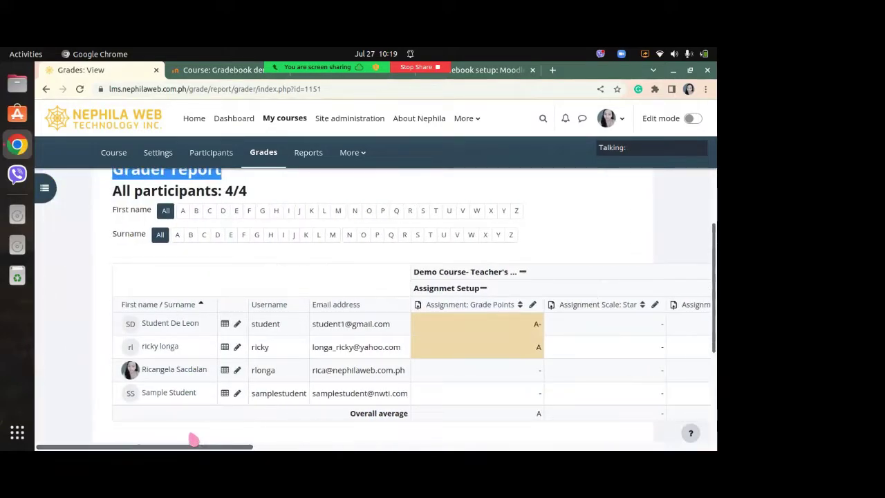
{"action": "scroll", "coordinate": [328, 390], "scroll_direction": "down", "scroll_amount": 1}
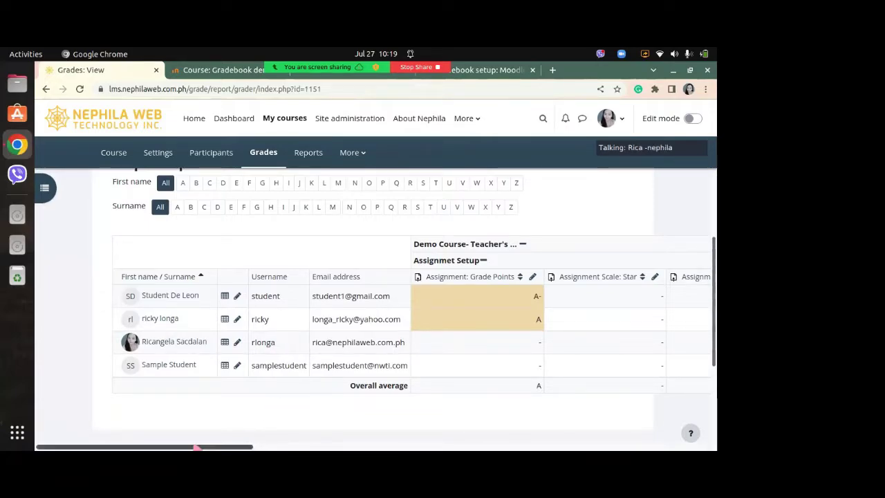
{"action": "left_click_drag", "start_coordinate": [193, 447], "coordinate": [78, 430]}
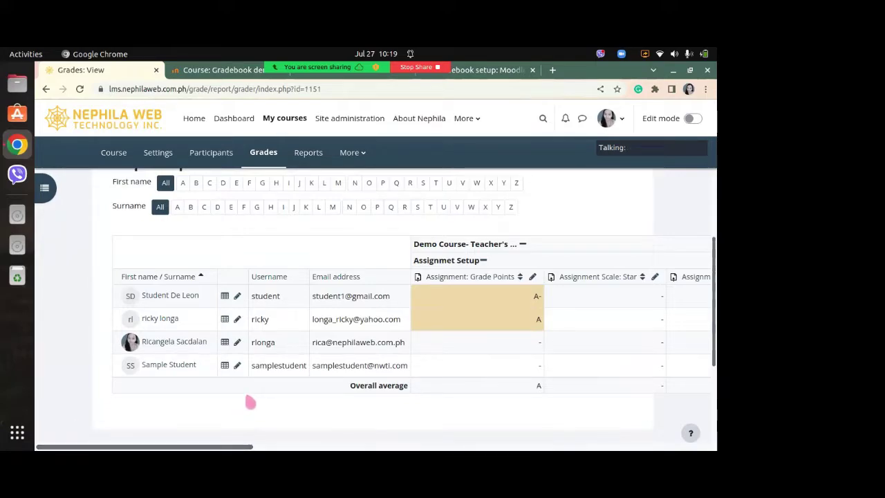
{"action": "scroll", "coordinate": [250, 401], "scroll_direction": "down", "scroll_amount": 2}
{"action": "scroll", "coordinate": [241, 391], "scroll_direction": "down", "scroll_amount": 2}
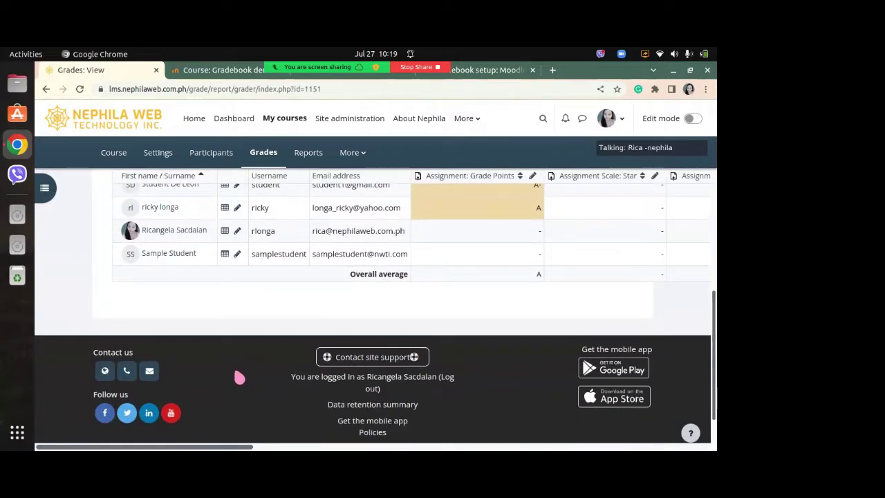
{"action": "scroll", "coordinate": [242, 373], "scroll_direction": "down", "scroll_amount": 1}
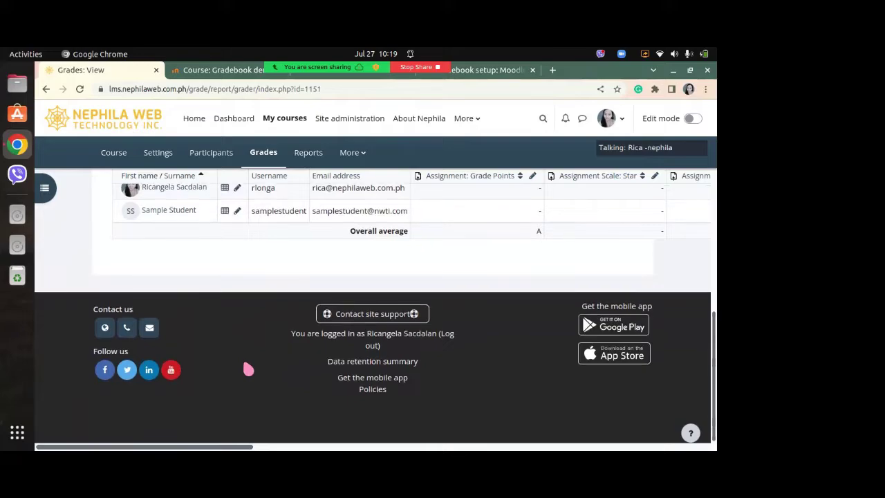
- Sort the grader report's participants by first name
{"action": "scroll", "coordinate": [250, 372], "scroll_direction": "up", "scroll_amount": 4}
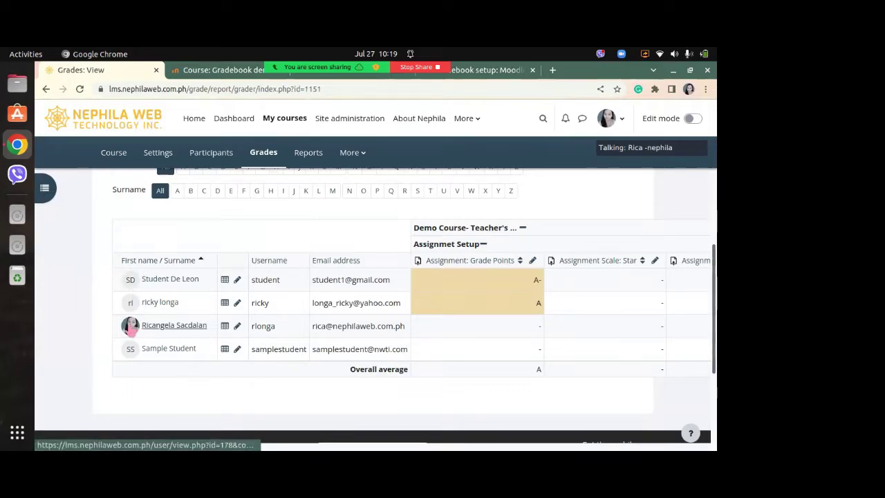
{"action": "left_click", "coordinate": [140, 260]}
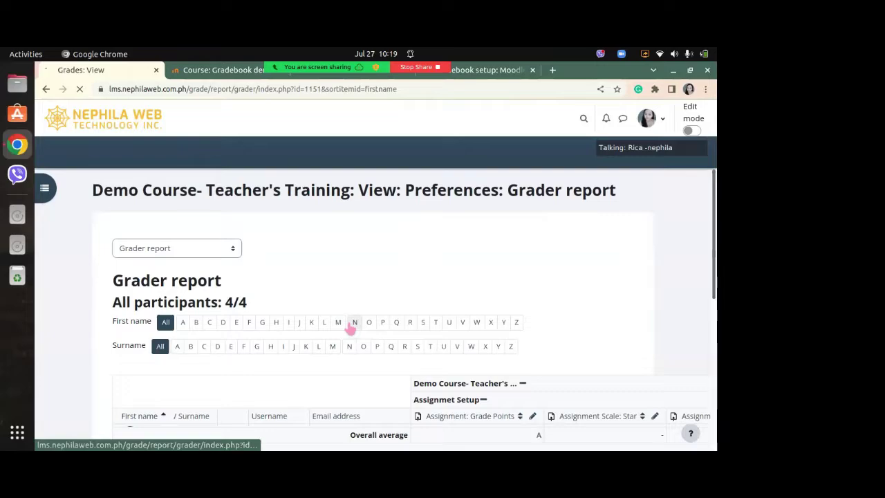
- Open the single view of the Assignment Scale: Star grade item to reach its student grading table
{"action": "scroll", "coordinate": [351, 316], "scroll_direction": "down", "scroll_amount": 3}
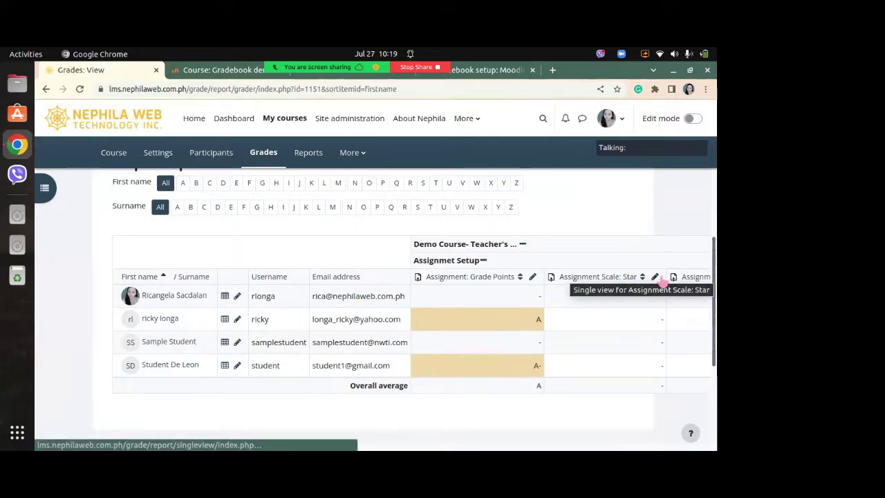
{"action": "left_click", "coordinate": [657, 278]}
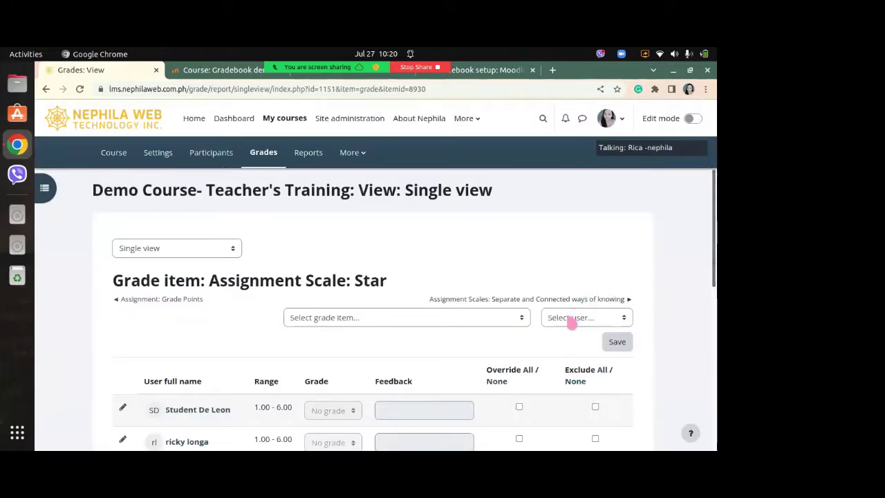
{"action": "scroll", "coordinate": [567, 332], "scroll_direction": "down", "scroll_amount": 1}
{"action": "scroll", "coordinate": [565, 328], "scroll_direction": "down", "scroll_amount": 1}
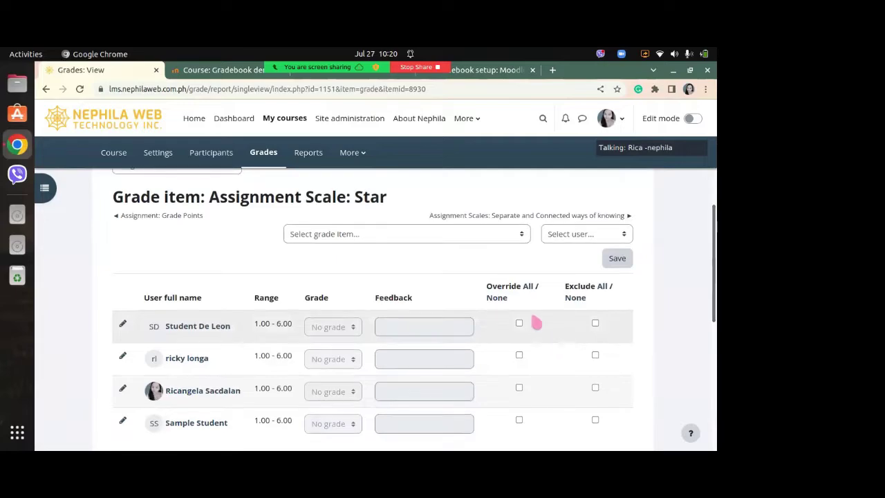
- Override the first listed student's Assignment Scale: Star grade with two stars and enter the feedback "very good"
{"action": "left_click_drag", "start_coordinate": [538, 285], "coordinate": [485, 286]}
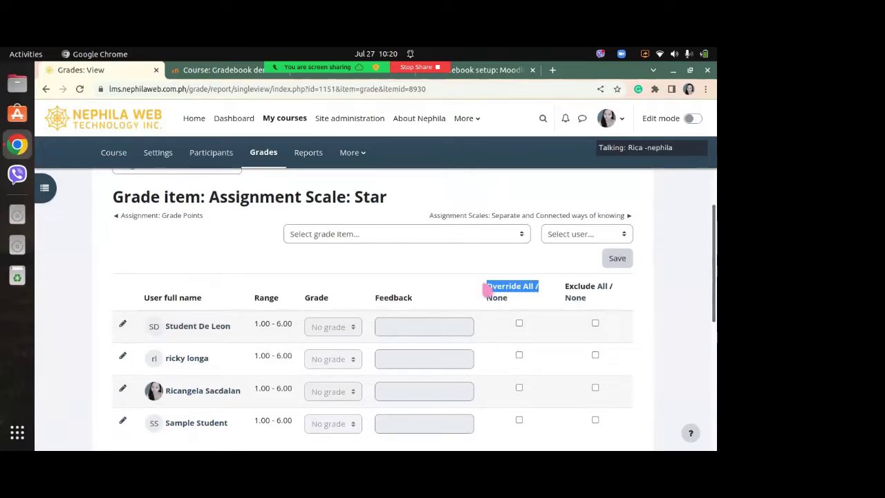
{"action": "left_click", "coordinate": [519, 324]}
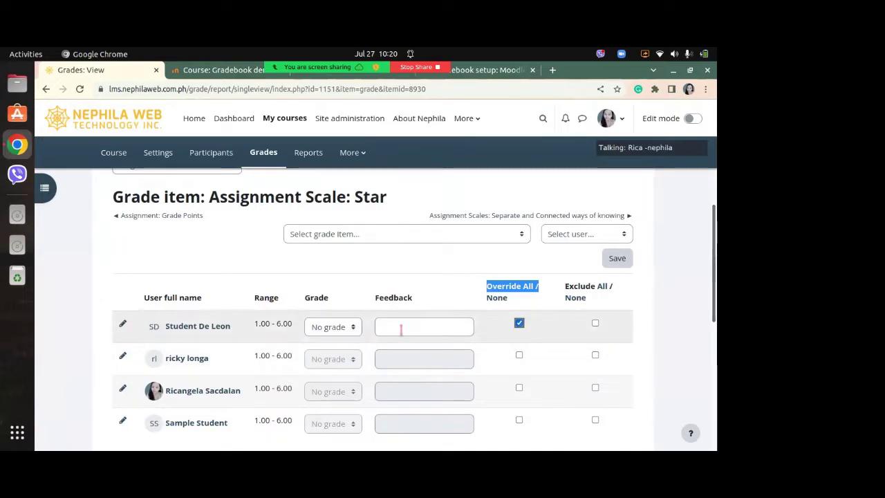
{"action": "left_click", "coordinate": [356, 332]}
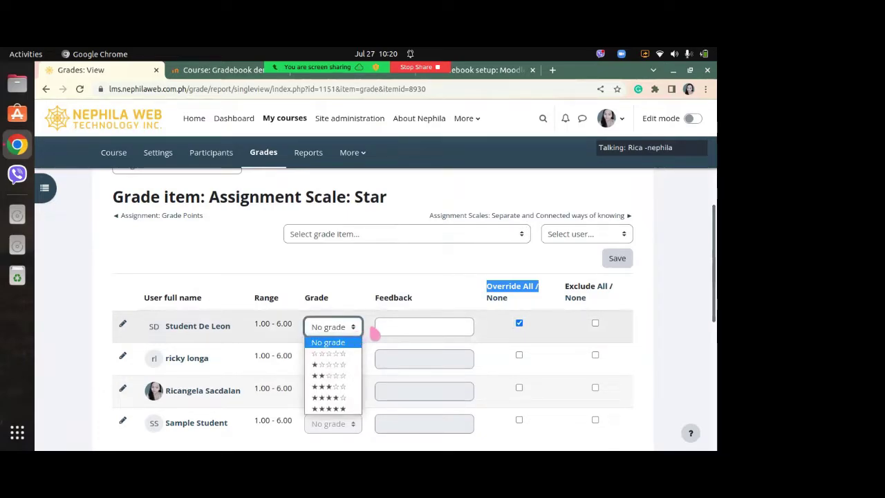
{"action": "left_click", "coordinate": [339, 376]}
{"action": "left_click", "coordinate": [403, 328]}
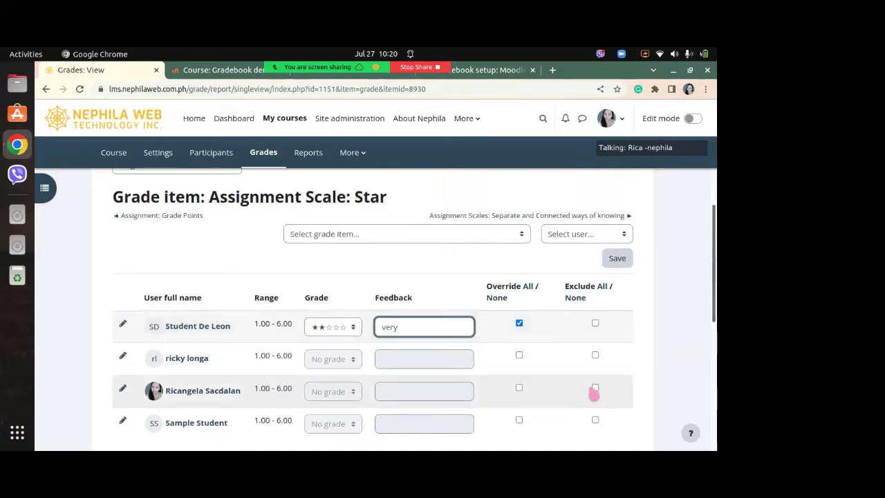
{"action": "type", "text": "good"}
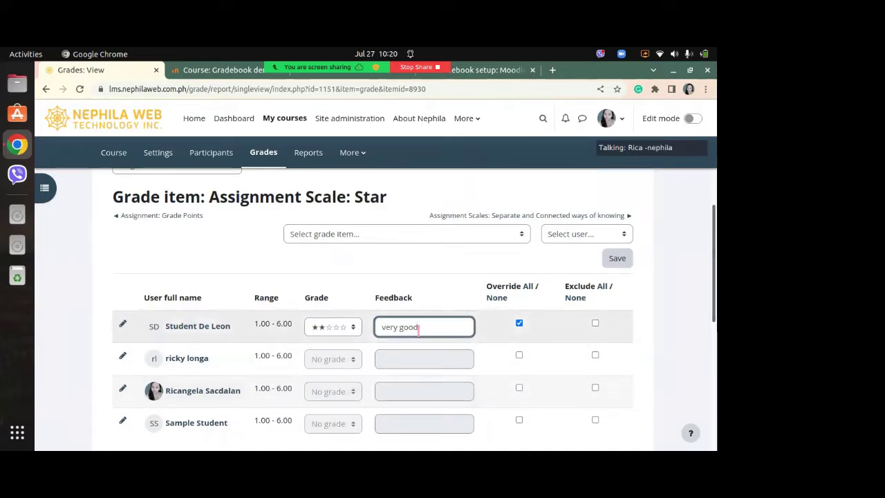
{"action": "left_click_drag", "start_coordinate": [280, 297], "coordinate": [253, 292]}
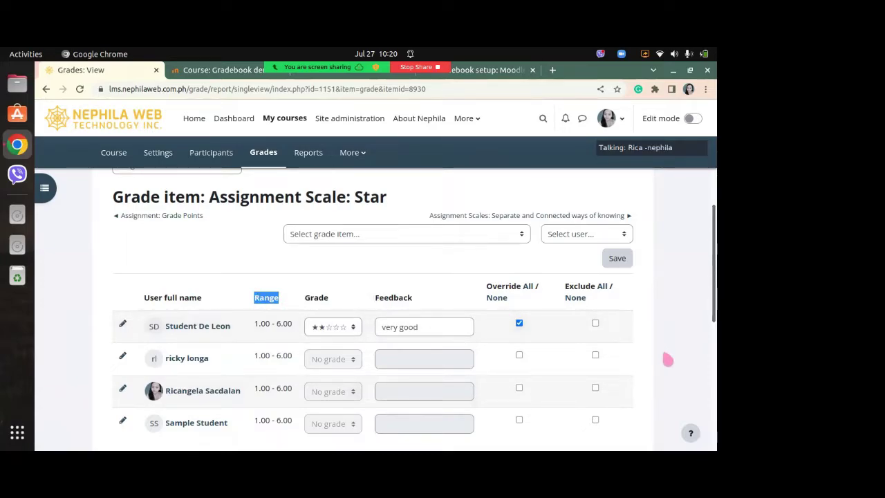
- Return to the Moodle Gradebook presentation and advance to slide 5 on setting up the grade calculation
{"action": "scroll", "coordinate": [666, 359], "scroll_direction": "up", "scroll_amount": 1}
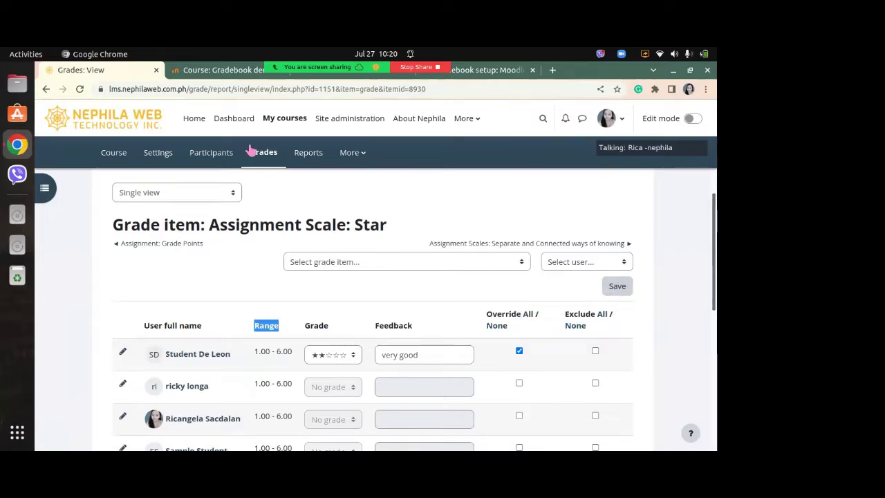
{"action": "left_click", "coordinate": [499, 71]}
{"action": "left_click", "coordinate": [210, 427]}
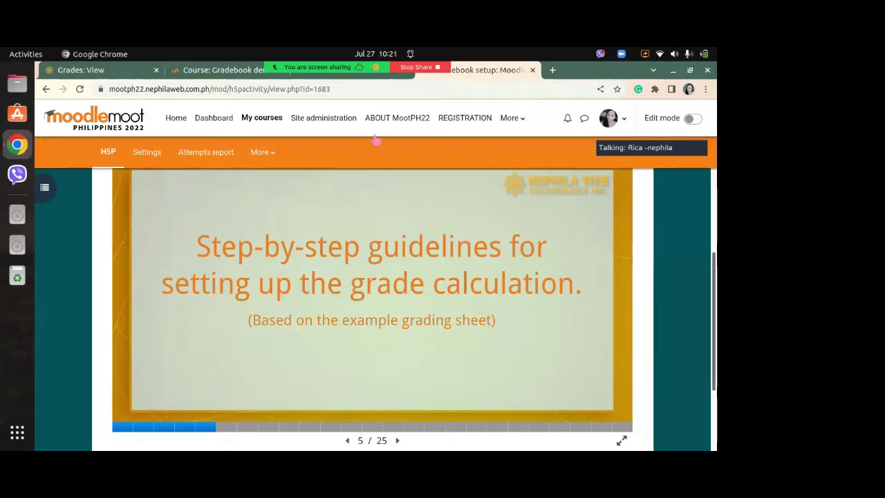
- Go back to the Moodle Gradebook Setup course and open its "Example of a grading sheet" resource
{"action": "key", "text": "alt+Left"}
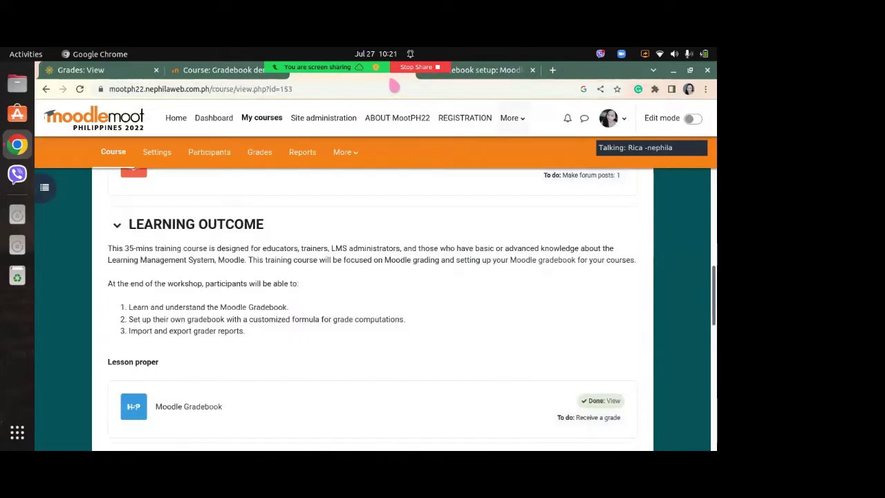
{"action": "scroll", "coordinate": [479, 272], "scroll_direction": "up", "scroll_amount": 5}
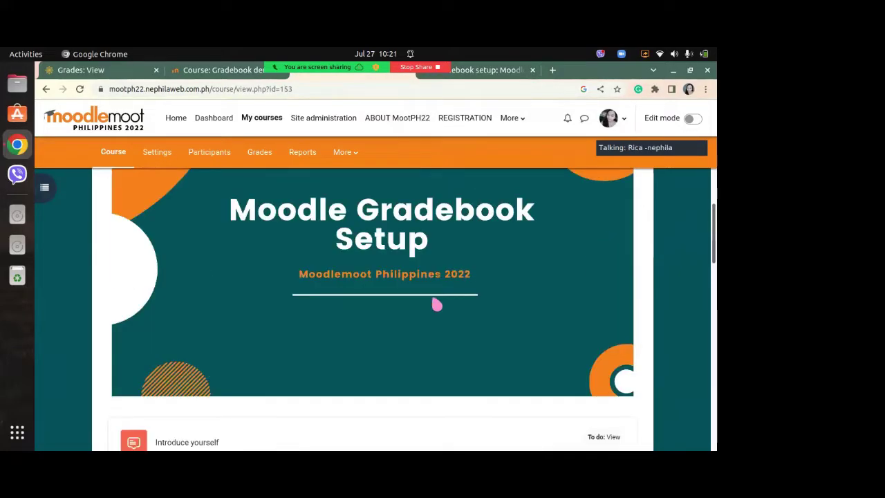
{"action": "scroll", "coordinate": [422, 292], "scroll_direction": "down", "scroll_amount": 4}
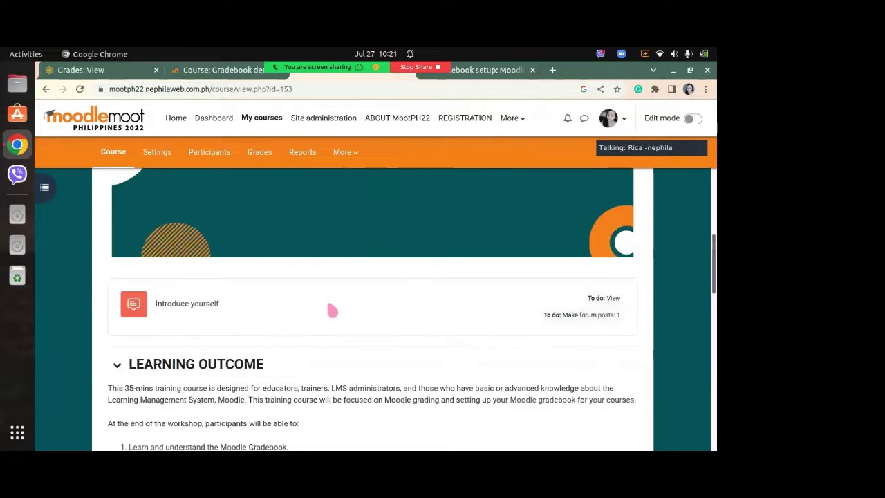
{"action": "scroll", "coordinate": [331, 312], "scroll_direction": "down", "scroll_amount": 5}
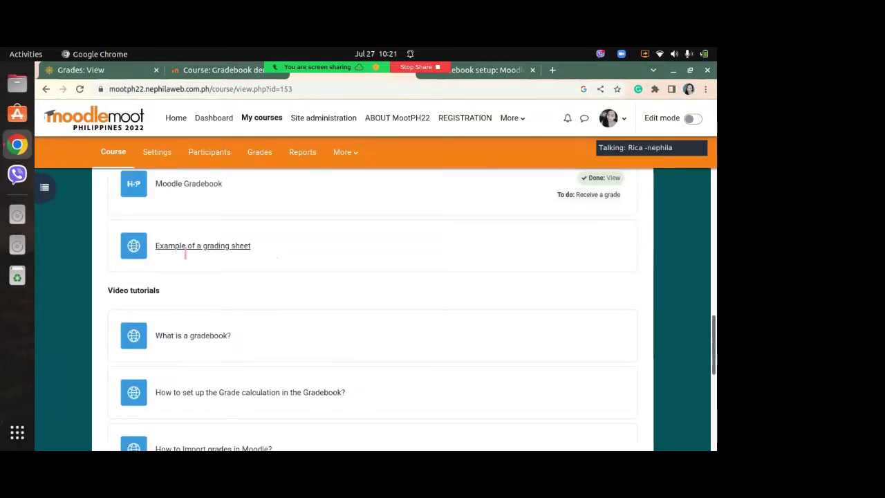
{"action": "left_click", "coordinate": [217, 250]}
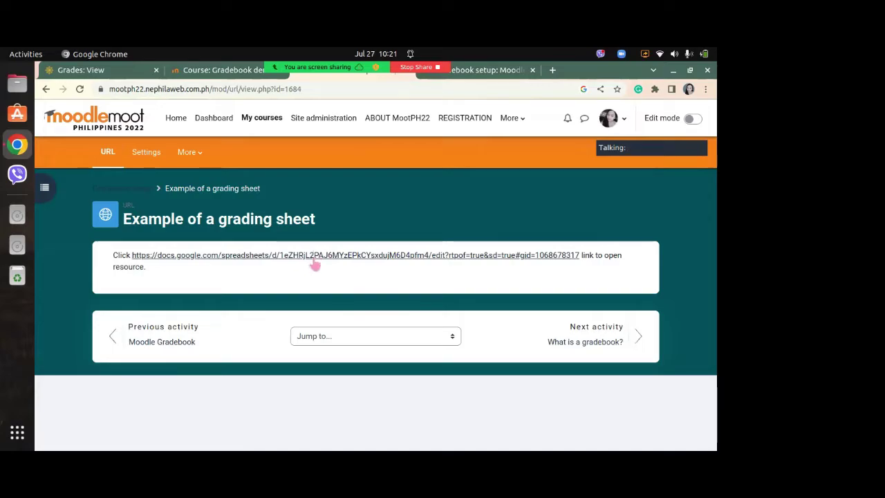
- Open the linked grading spreadsheet and examine the weight cells of Assessment I, Assessment II and Assessment III in the highest possible grade row
{"action": "left_click", "coordinate": [317, 257]}
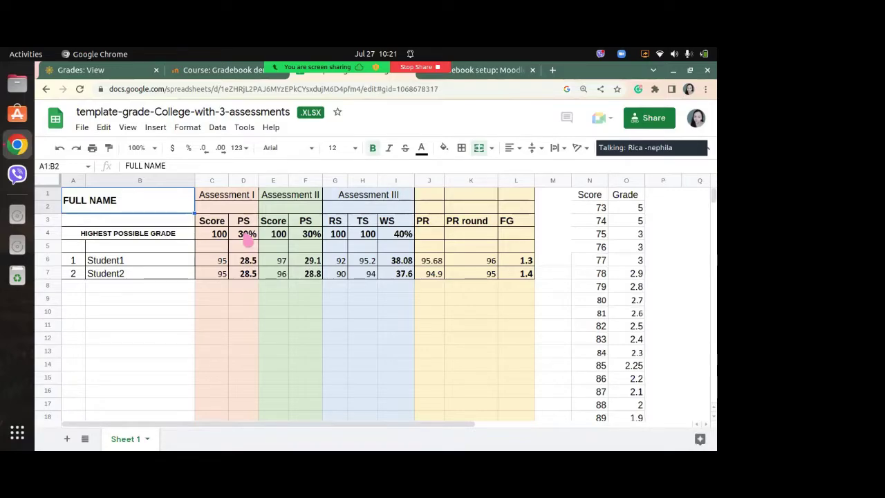
{"action": "left_click", "coordinate": [248, 237]}
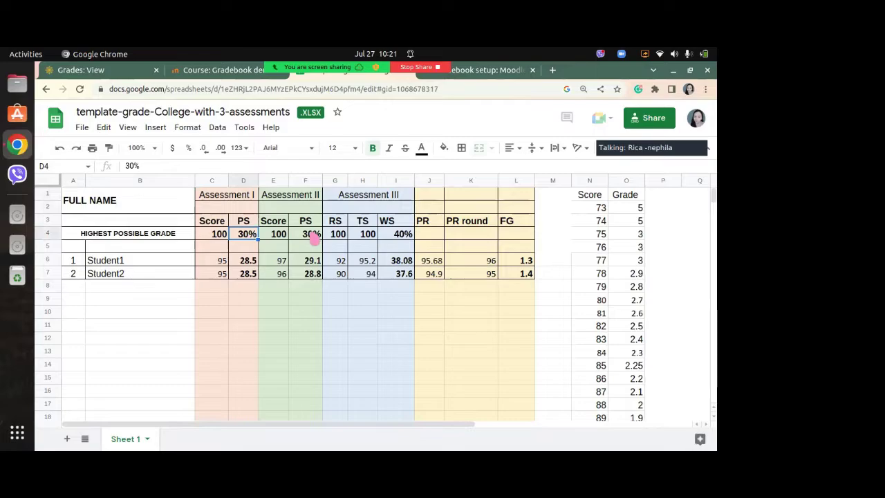
{"action": "left_click", "coordinate": [313, 237]}
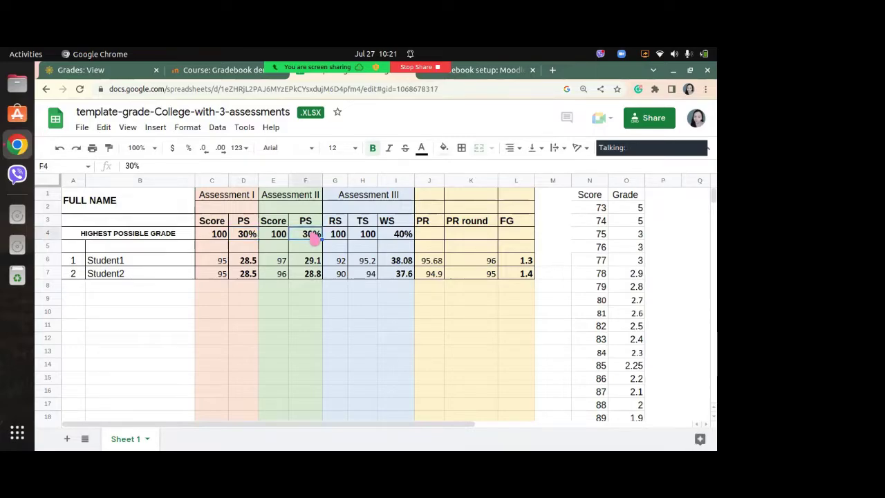
{"action": "left_click", "coordinate": [399, 239]}
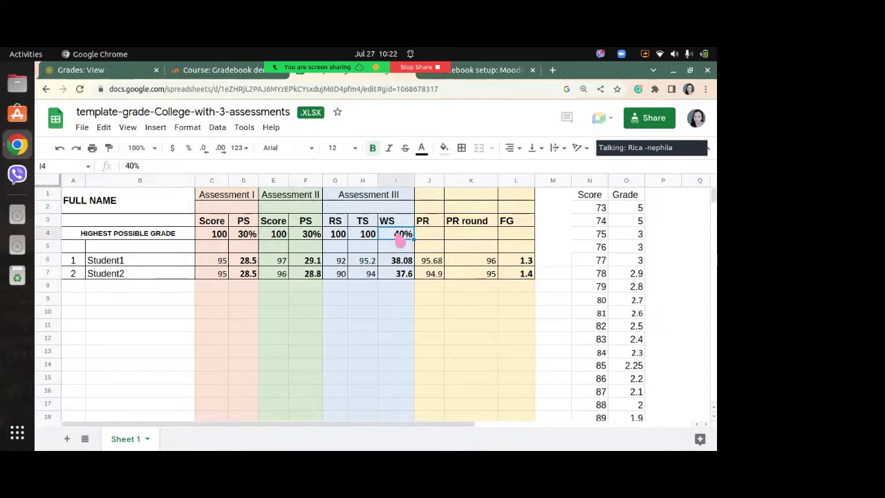
- Inspect Student1's PR formula in J6 and the rounding formula in the neighbouring PR round cell K6
{"action": "left_click", "coordinate": [431, 262]}
{"action": "left_click_drag", "start_coordinate": [168, 166], "coordinate": [141, 165]}
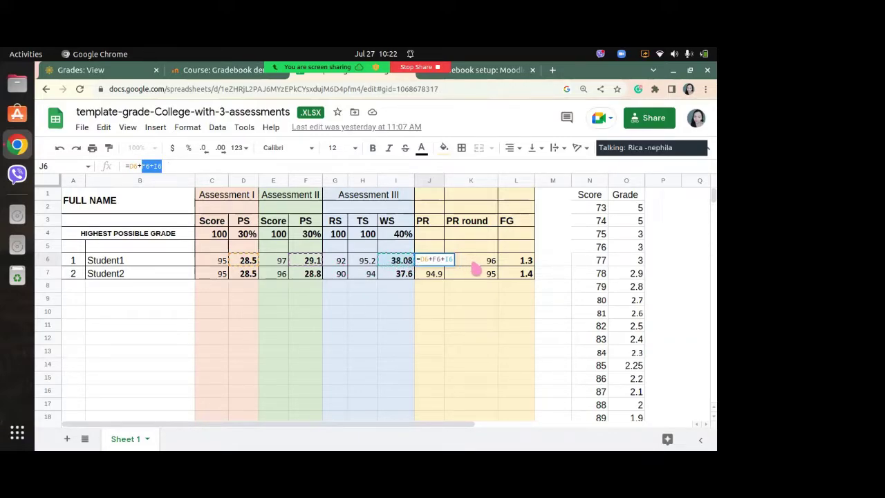
{"action": "left_click", "coordinate": [474, 264]}
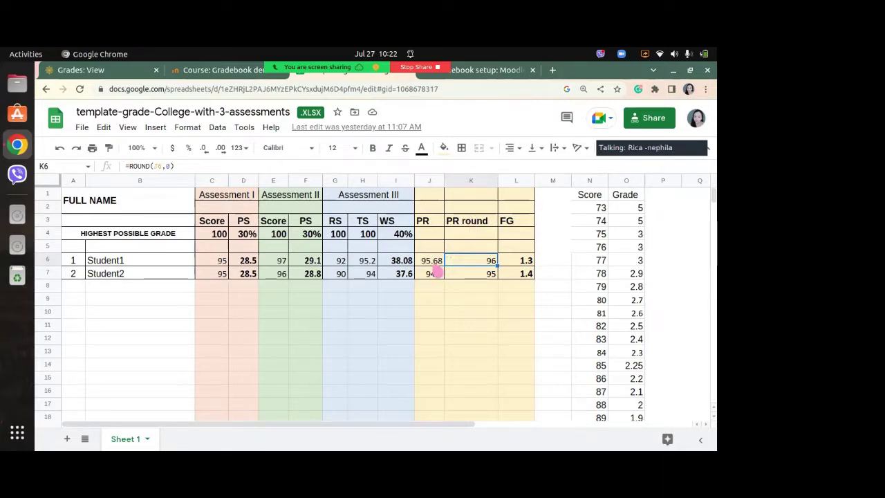
{"action": "left_click", "coordinate": [438, 263]}
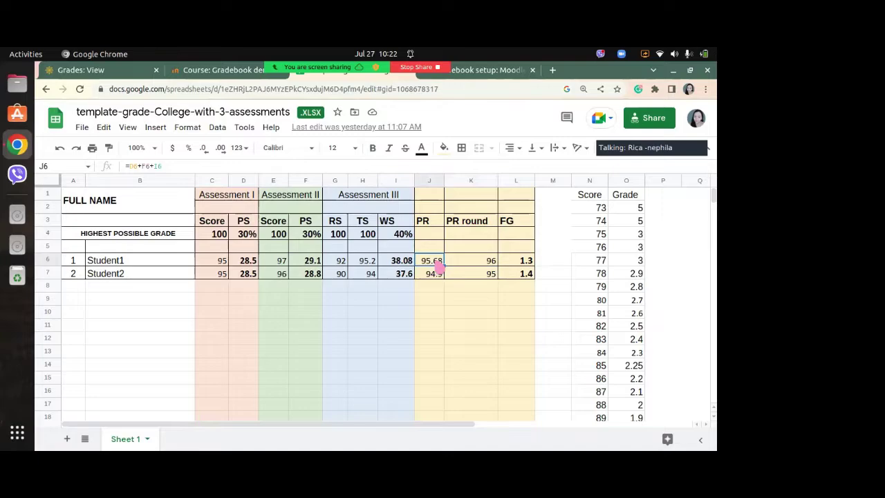
{"action": "left_click", "coordinate": [481, 263]}
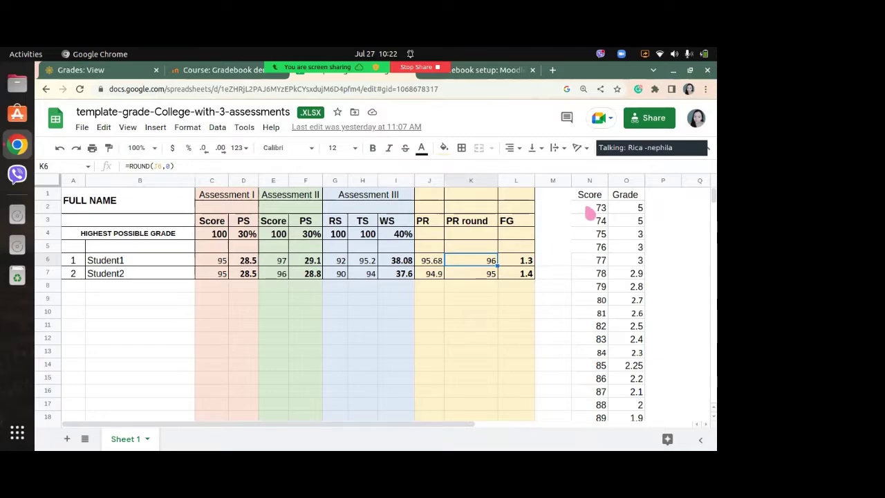
- Examine the Score-to-Grade conversion table in columns N and O, including the score entries 75 and 77
{"action": "left_click_drag", "start_coordinate": [592, 202], "coordinate": [633, 336]}
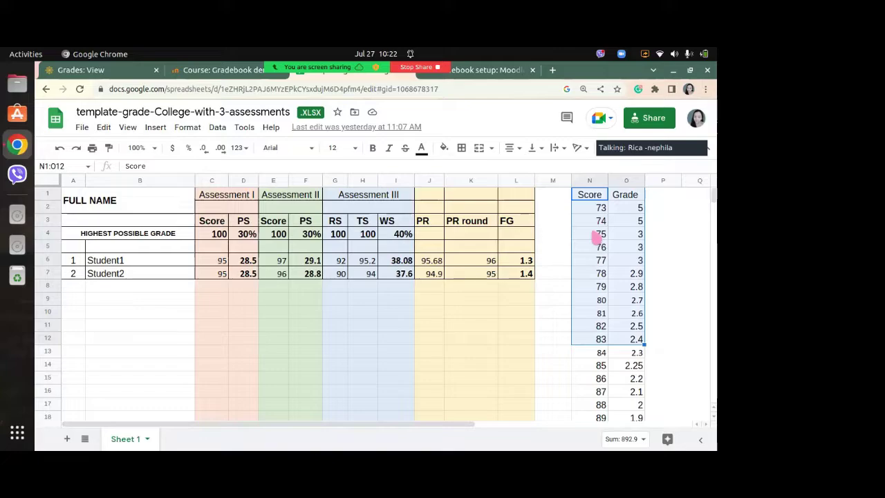
{"action": "left_click", "coordinate": [599, 234]}
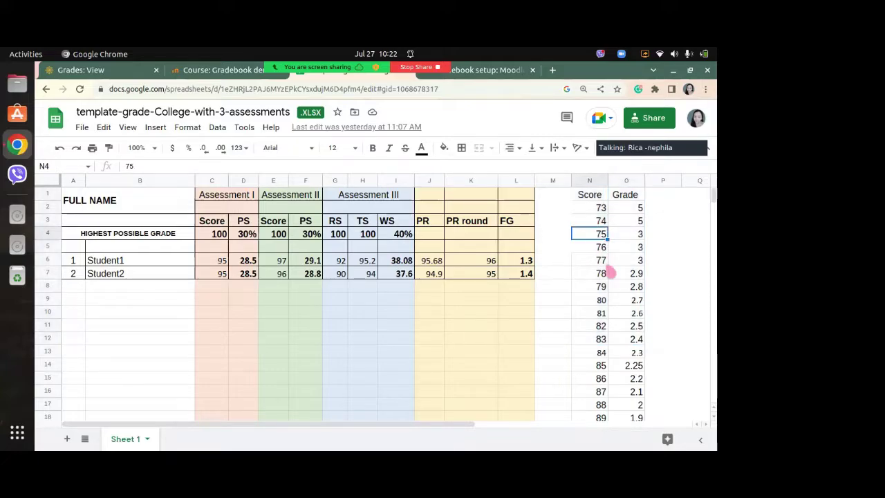
{"action": "left_click", "coordinate": [605, 260]}
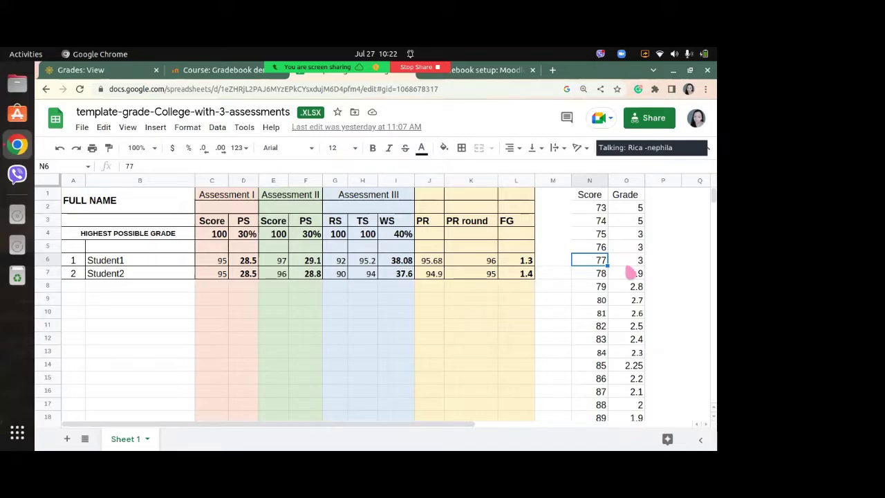
{"action": "scroll", "coordinate": [536, 276], "scroll_direction": "down", "scroll_amount": 2}
{"action": "scroll", "coordinate": [533, 263], "scroll_direction": "up", "scroll_amount": 1}
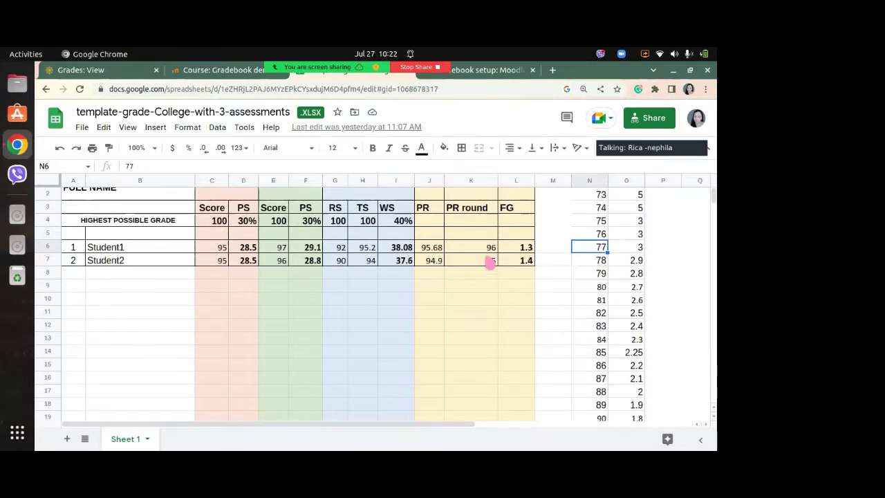
- Compare both students' PR round and FG values in K6:L7 with the conversion table, highlighting the rows for scores 94 and 95
{"action": "left_click_drag", "start_coordinate": [487, 250], "coordinate": [489, 261]}
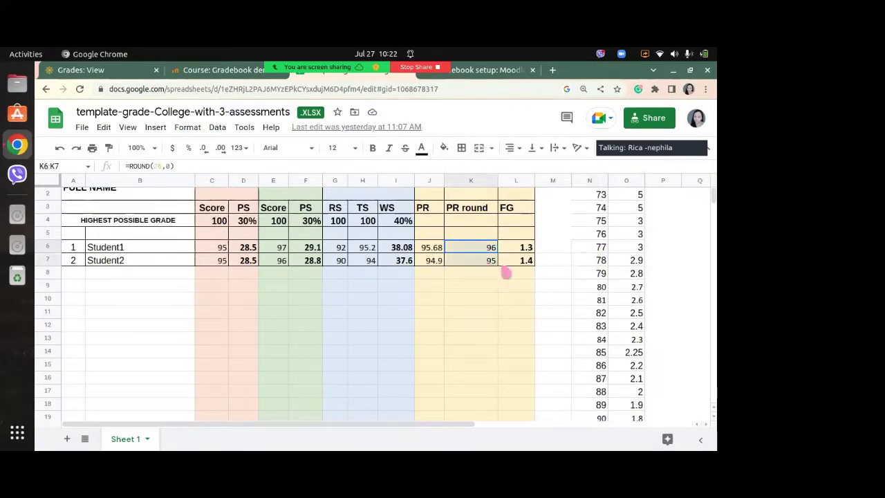
{"action": "left_click", "coordinate": [525, 267], "text": "shift"}
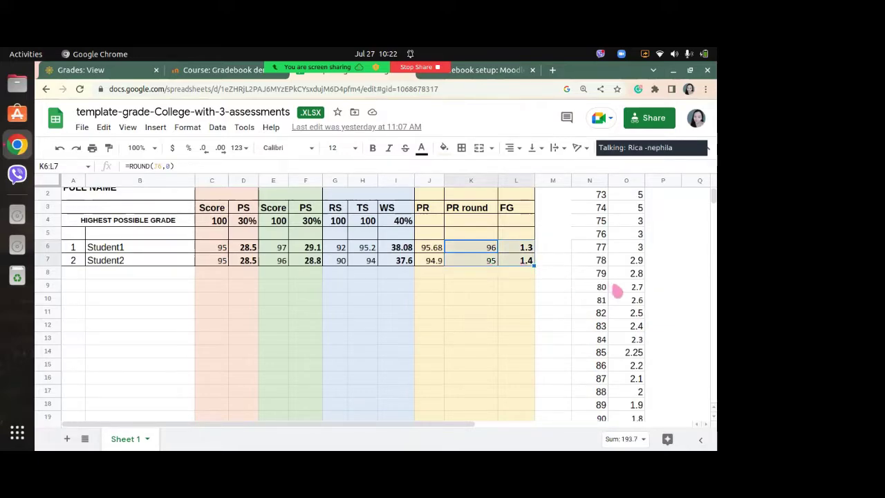
{"action": "scroll", "coordinate": [616, 292], "scroll_direction": "down", "scroll_amount": 3}
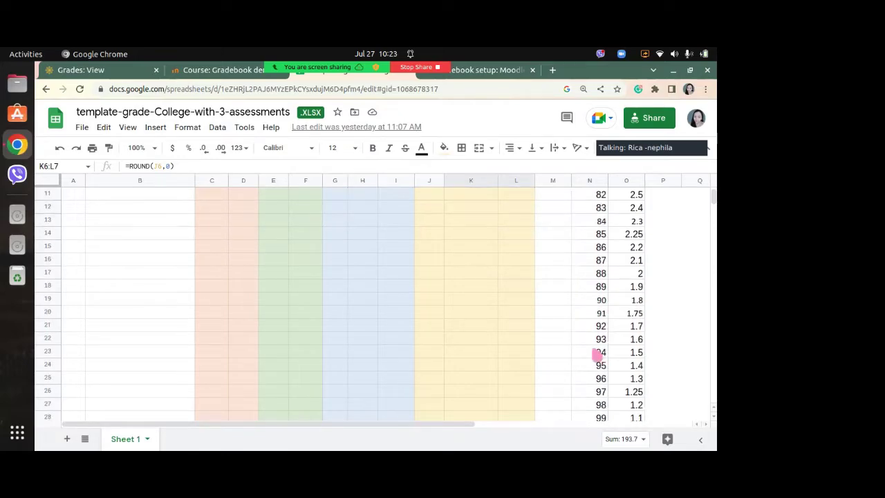
{"action": "left_click_drag", "start_coordinate": [591, 353], "coordinate": [642, 366]}
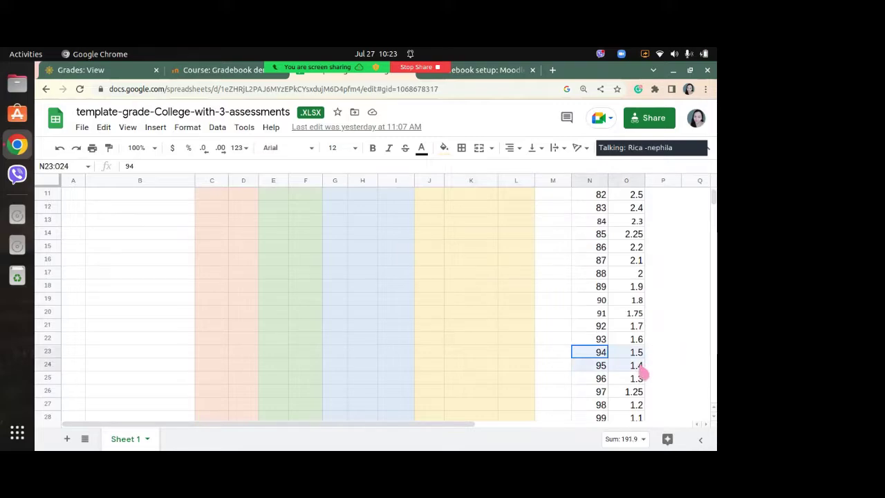
{"action": "left_click_drag", "start_coordinate": [640, 373], "coordinate": [638, 371]}
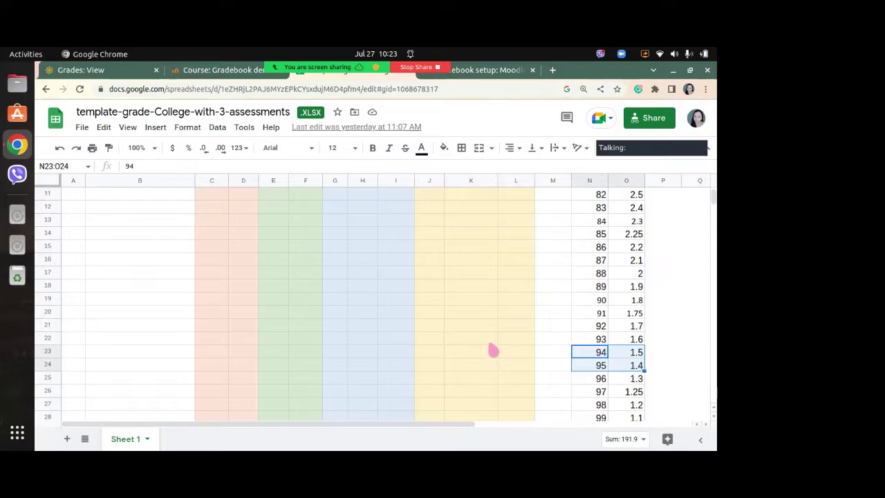
{"action": "scroll", "coordinate": [492, 351], "scroll_direction": "up", "scroll_amount": 3}
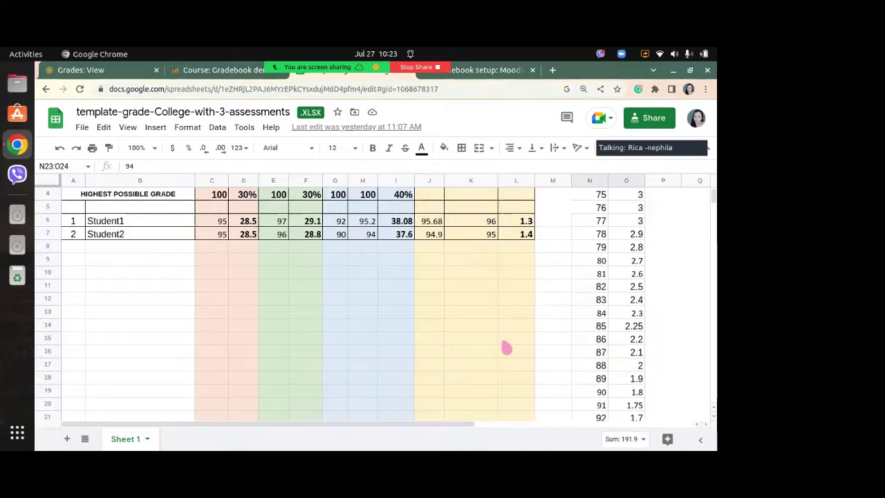
{"action": "scroll", "coordinate": [506, 347], "scroll_direction": "up", "scroll_amount": 1}
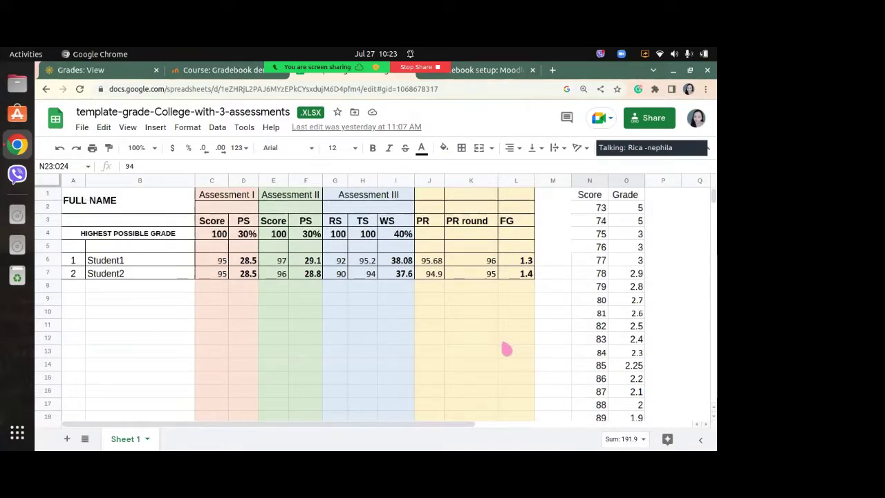